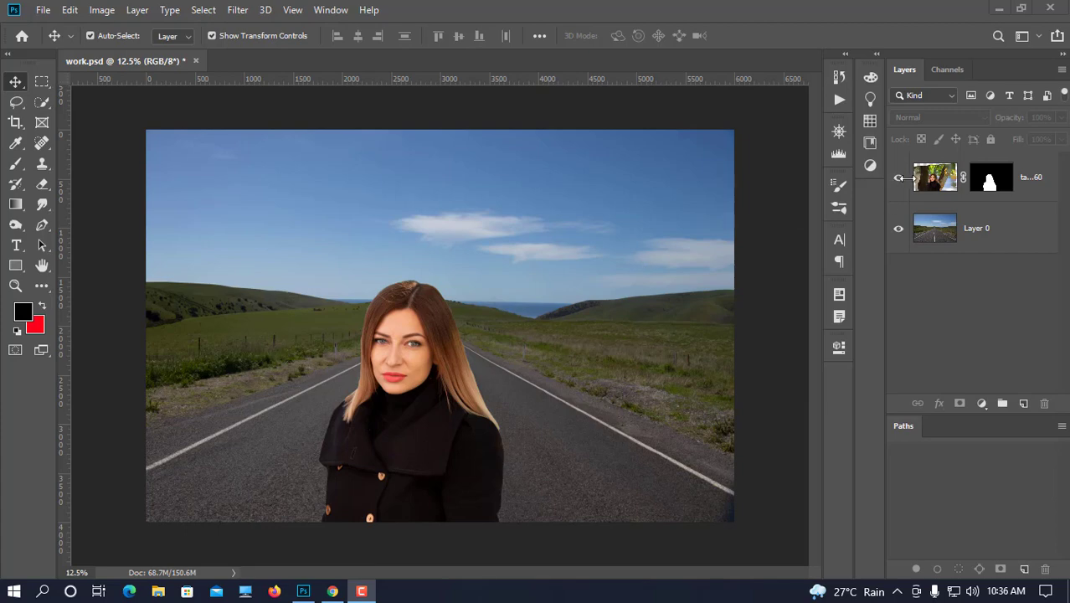
Examine the composite by hiding and showing the woman and road layers and by disabling and re-enabling the woman layer's mask.
{"action": "left_click", "coordinate": [899, 228]}
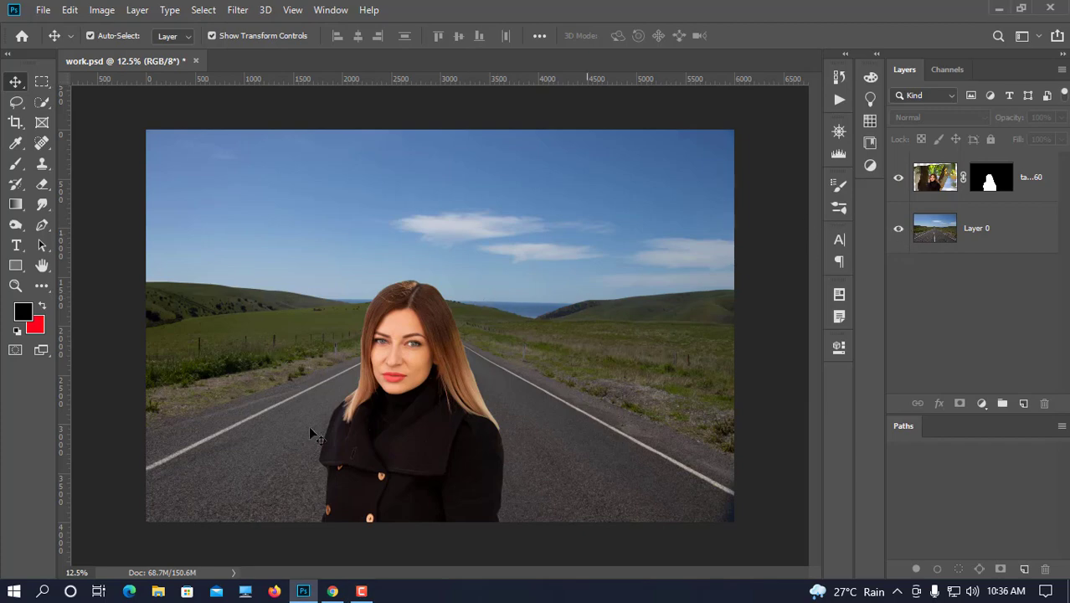
{"action": "left_click", "coordinate": [898, 178]}
{"action": "left_click", "coordinate": [899, 178]}
{"action": "left_click", "coordinate": [898, 179]}
{"action": "left_click", "coordinate": [899, 179]}
{"action": "left_click", "coordinate": [899, 229]}
{"action": "left_click", "coordinate": [899, 230]}
{"action": "left_click", "coordinate": [989, 183], "text": "shift"}
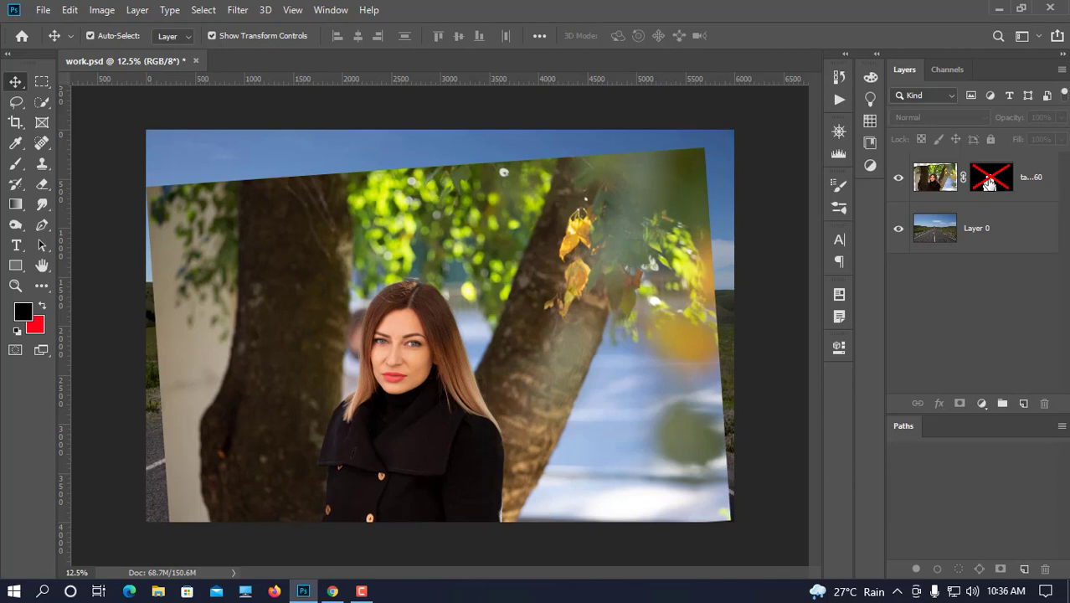
{"action": "left_click", "coordinate": [989, 184], "text": "shift"}
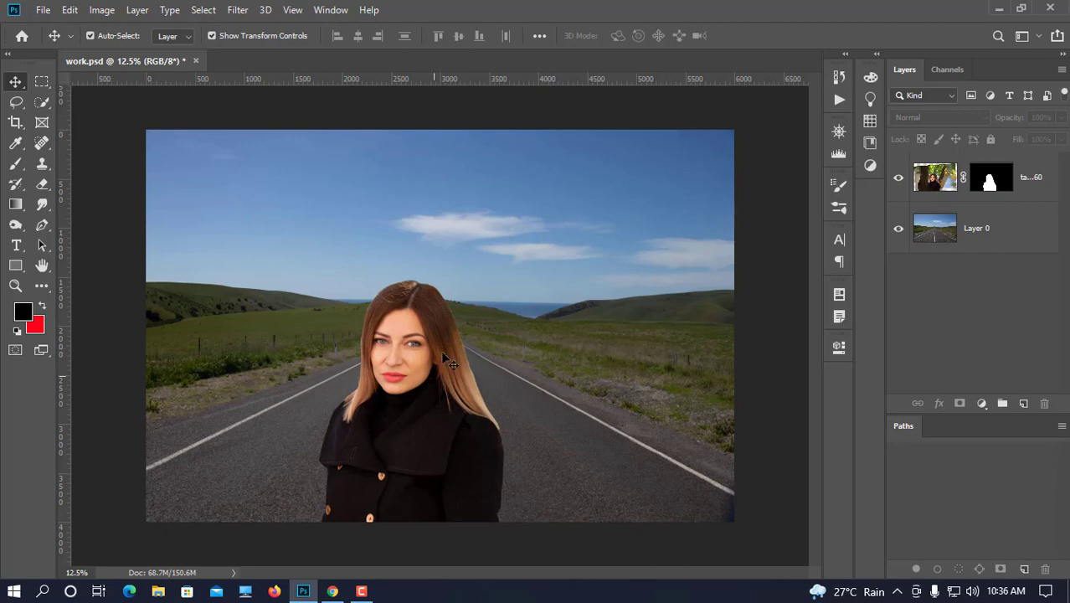
{"action": "left_click", "coordinate": [898, 179]}
{"action": "left_click", "coordinate": [899, 179]}
Merge the masked woman layer with Layer 0 and duplicate the merged layer.
{"action": "left_click", "coordinate": [944, 179]}
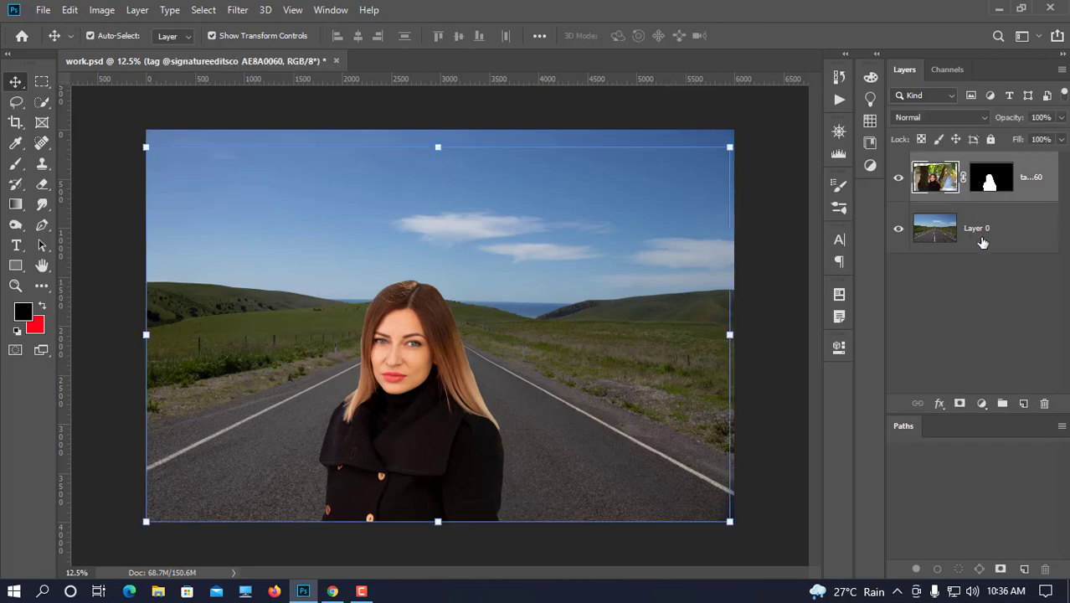
{"action": "left_click", "coordinate": [988, 239], "text": "shift"}
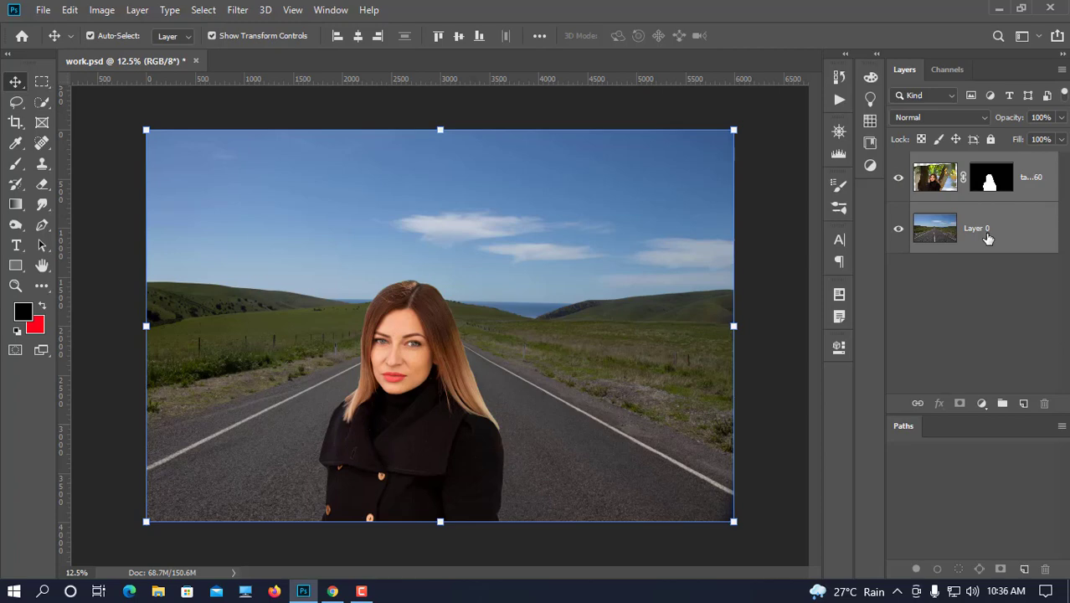
{"action": "key", "text": "ctrl+e"}
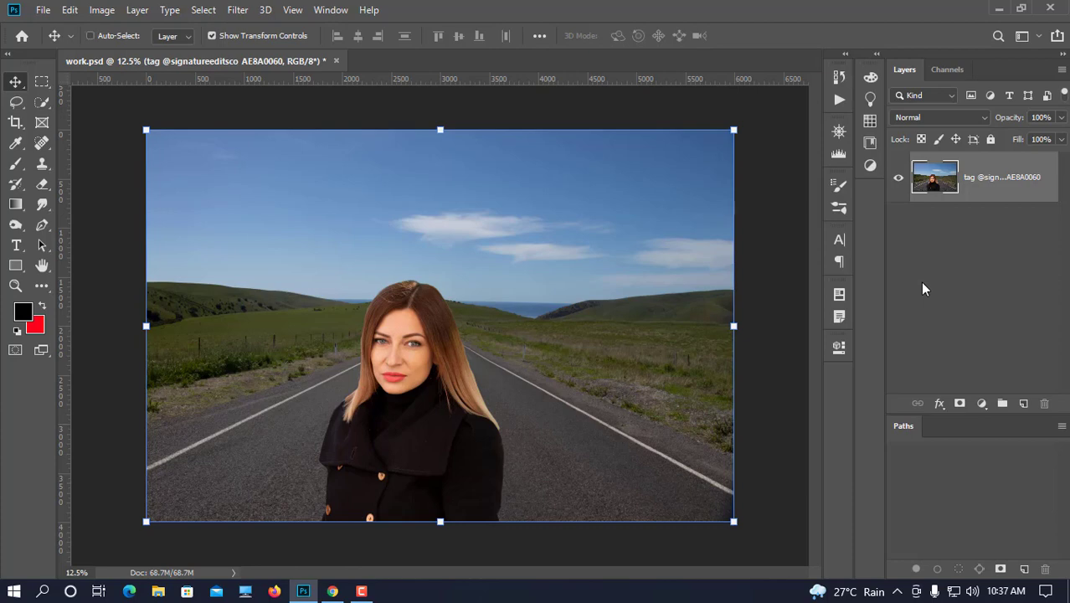
{"action": "key", "text": "ctrl+j"}
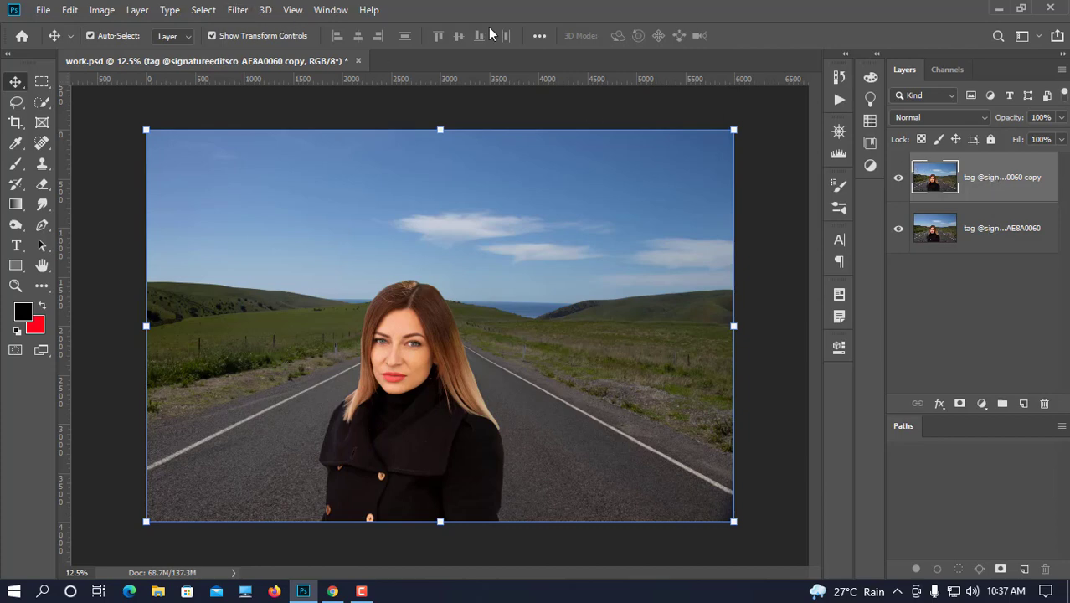
Apply the Camera Raw Filter to the duplicate with Custom white balance, sampling the whole image with the White Balance tool for Temperature +20 and Tint +2.
{"action": "left_click", "coordinate": [240, 13]}
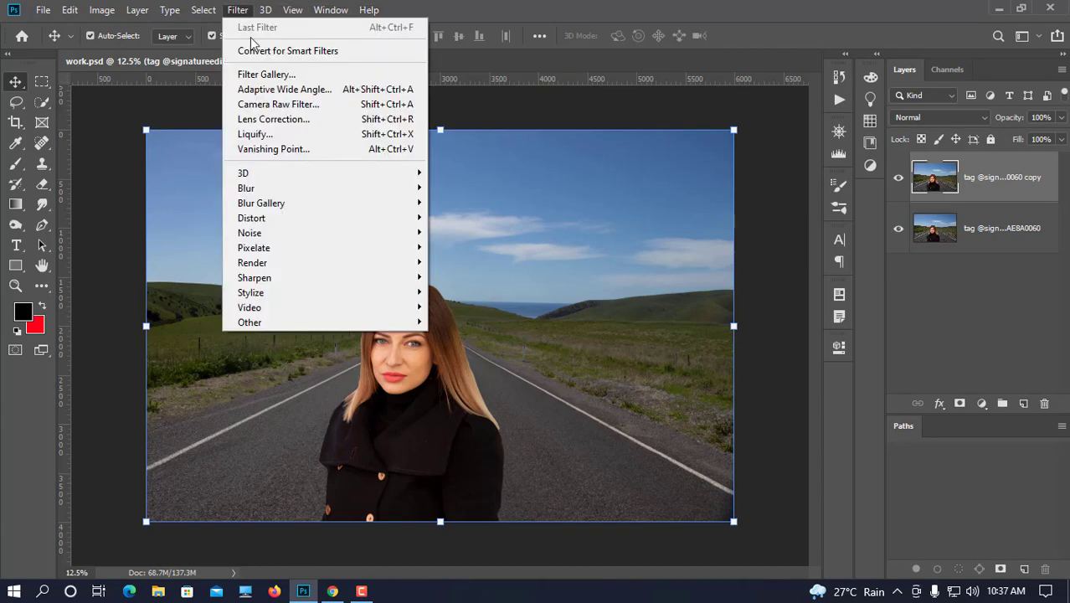
{"action": "left_click", "coordinate": [290, 103]}
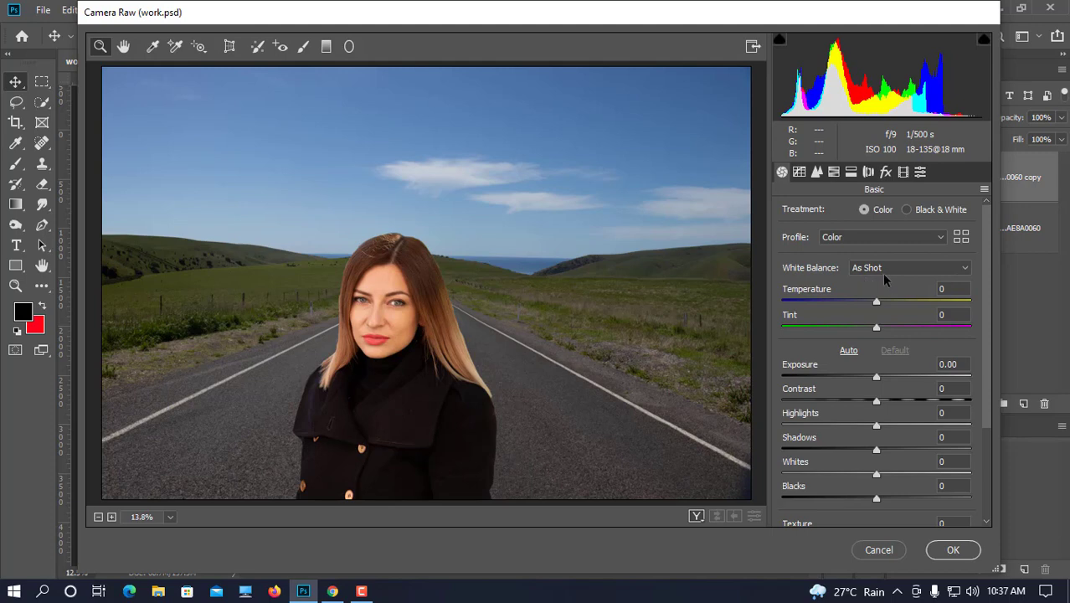
{"action": "left_click", "coordinate": [948, 270]}
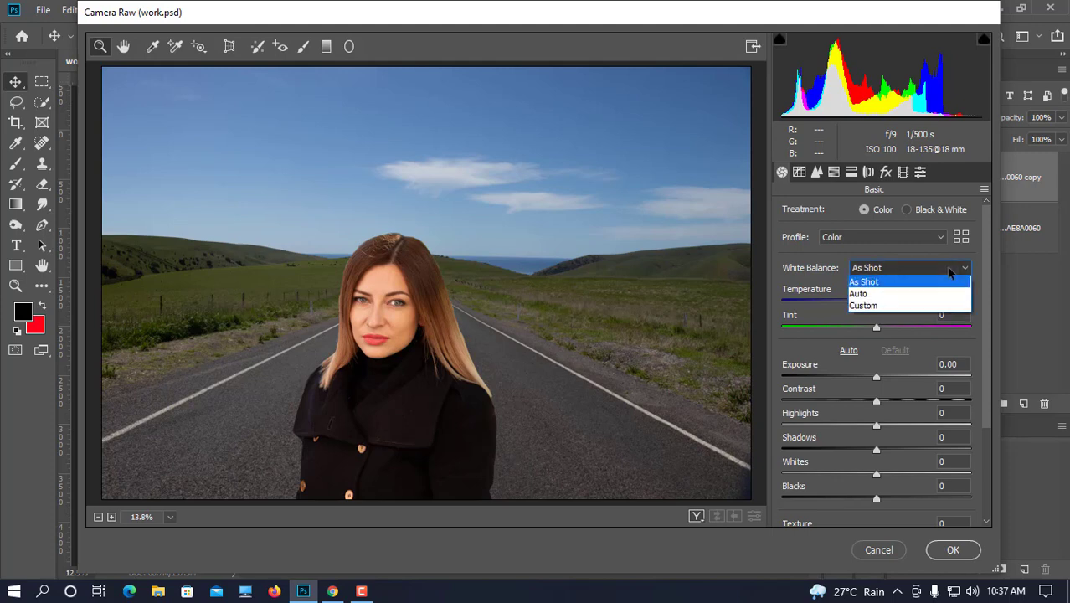
{"action": "left_click", "coordinate": [868, 307]}
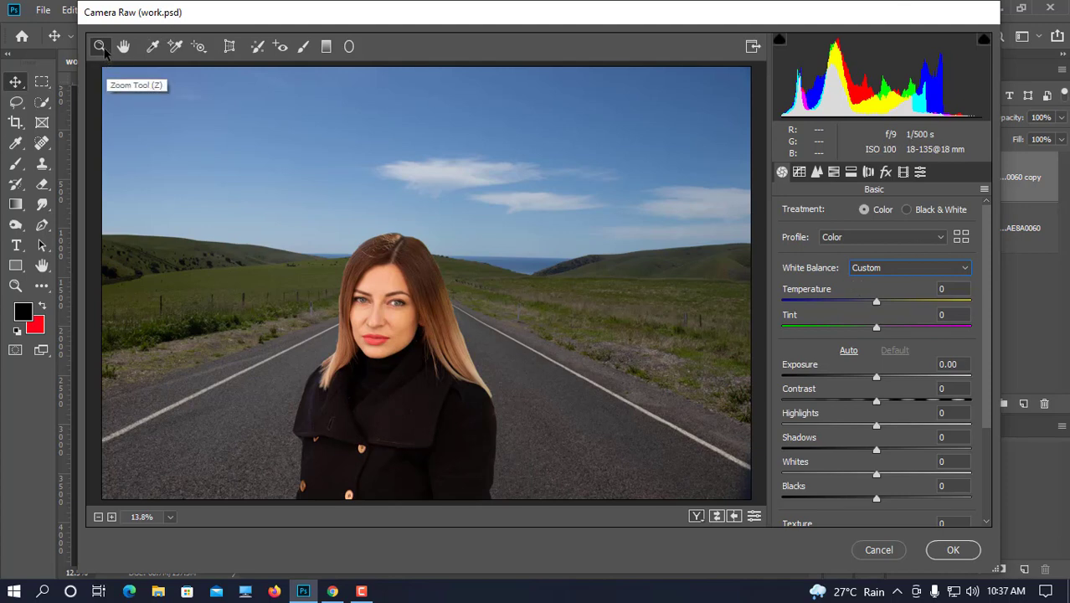
{"action": "left_click", "coordinate": [152, 47]}
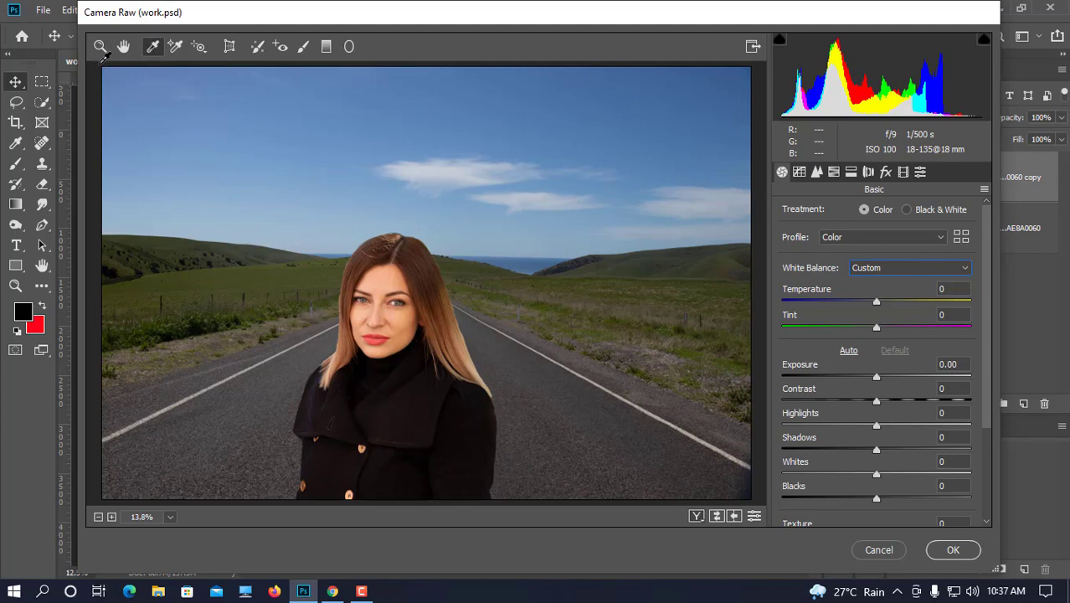
{"action": "left_click_drag", "start_coordinate": [105, 67], "coordinate": [752, 469]}
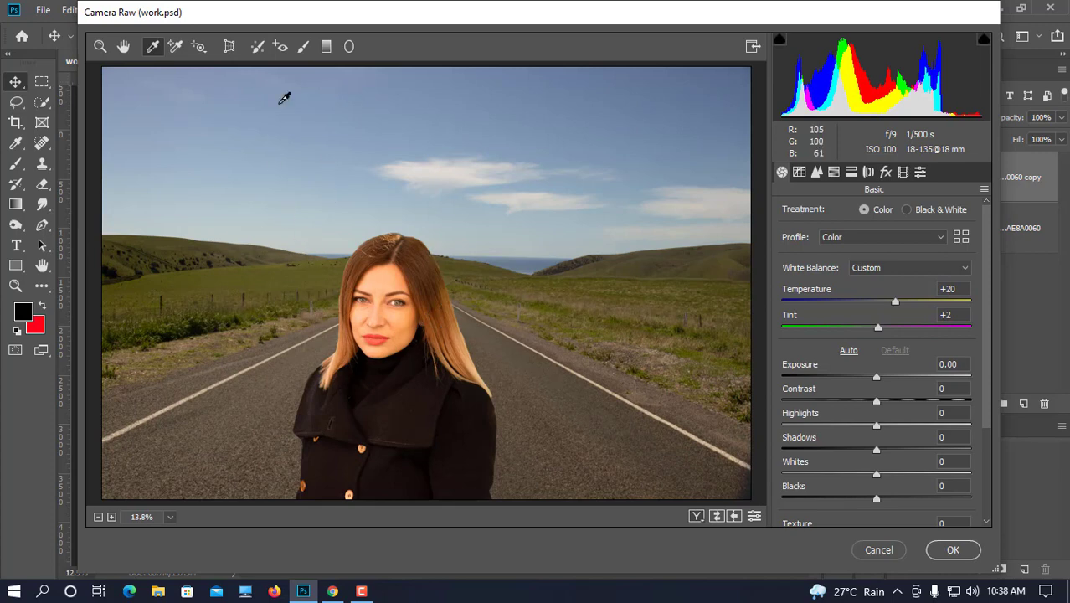
{"action": "left_click", "coordinate": [950, 551]}
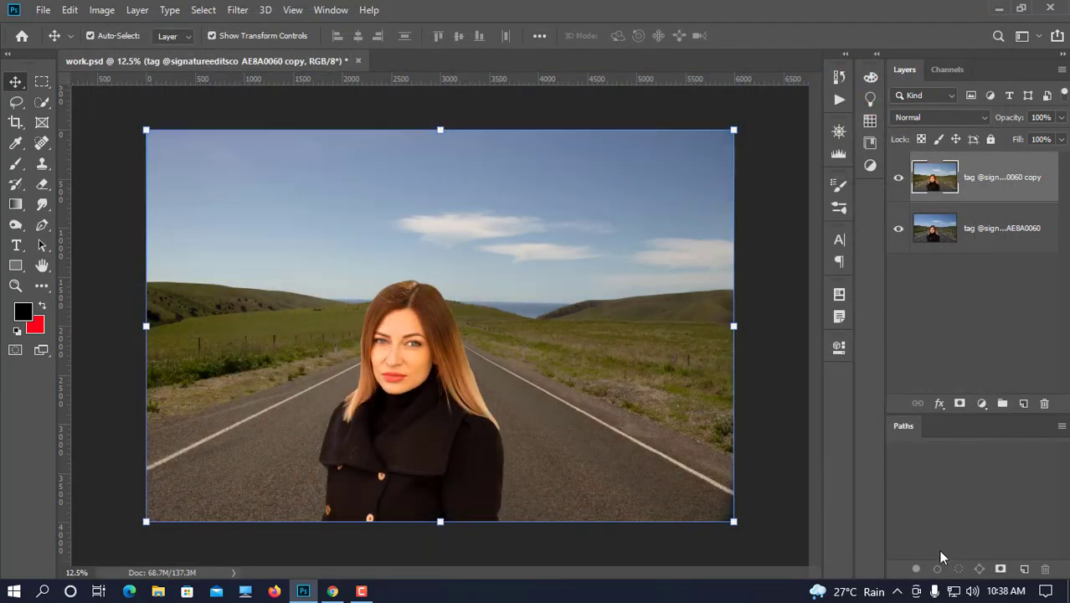
Compare the image before and after the white balance correction by toggling the visibility of the original and corrected layers.
{"action": "left_click", "coordinate": [900, 230]}
{"action": "left_click", "coordinate": [900, 230]}
{"action": "left_click", "coordinate": [900, 179]}
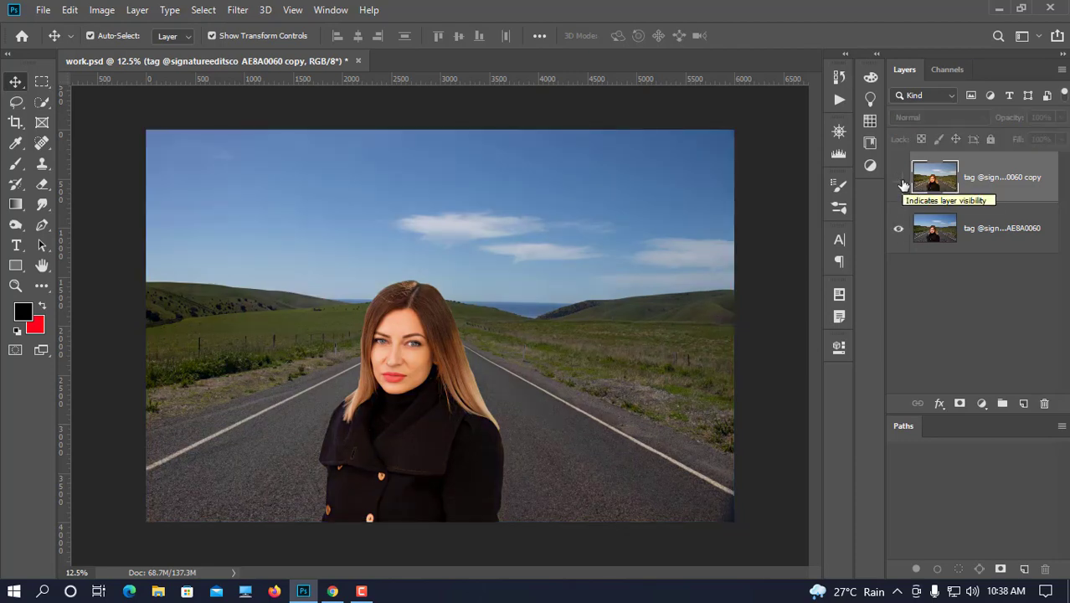
{"action": "left_click", "coordinate": [901, 181]}
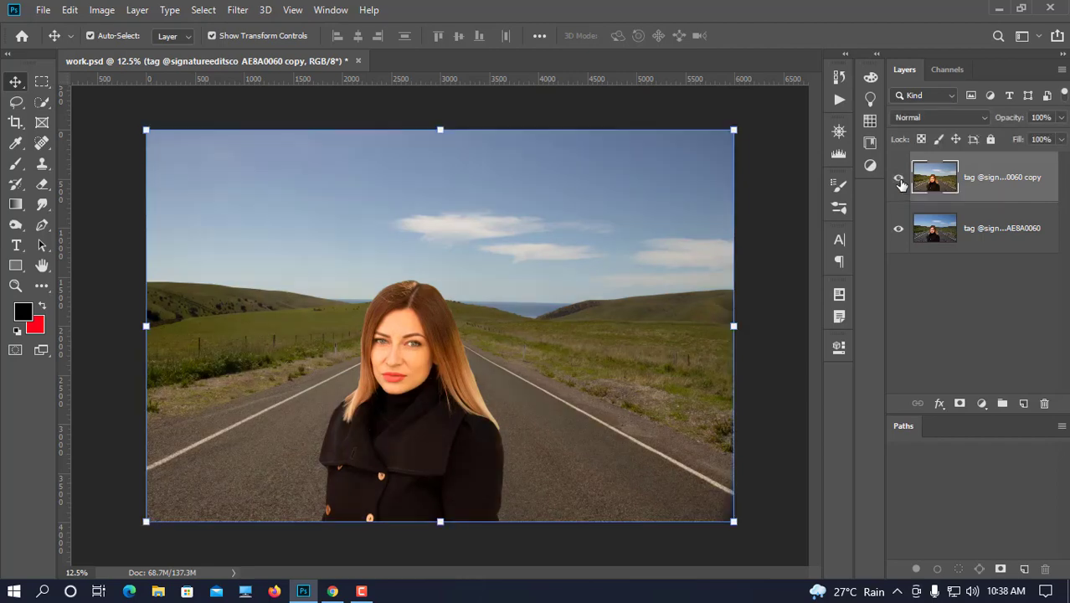
{"action": "left_click", "coordinate": [900, 180]}
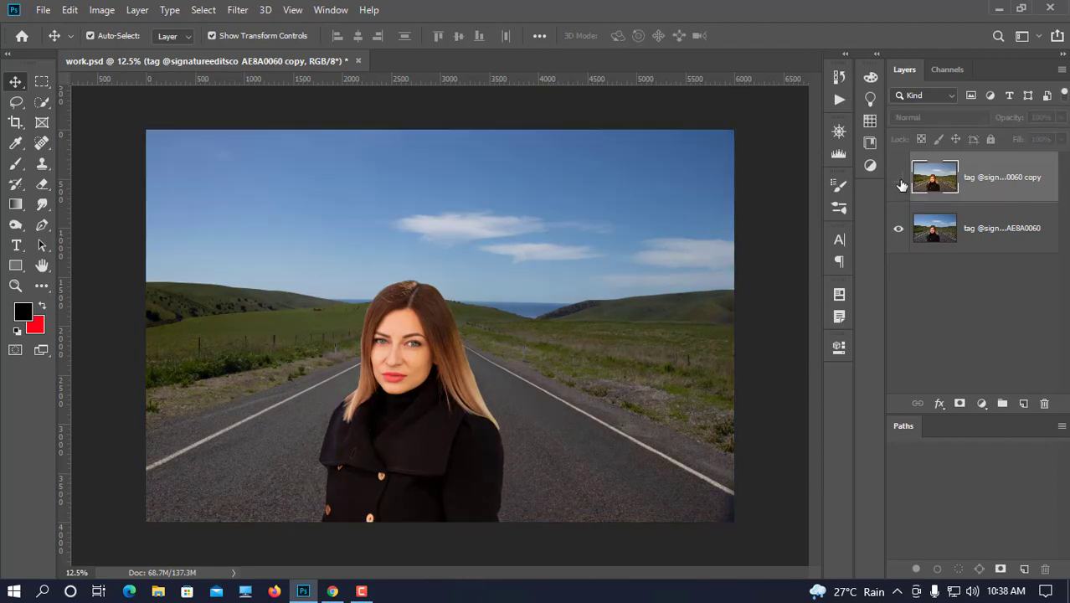
{"action": "left_click", "coordinate": [901, 181]}
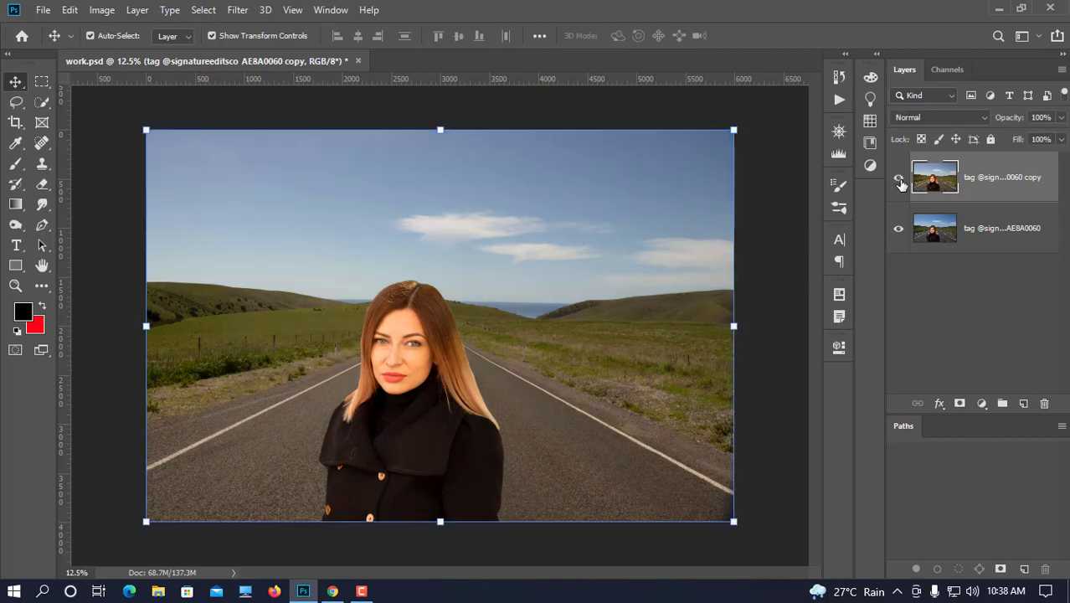
{"action": "left_click", "coordinate": [901, 180]}
{"action": "left_click", "coordinate": [900, 180]}
{"action": "left_click", "coordinate": [897, 592]}
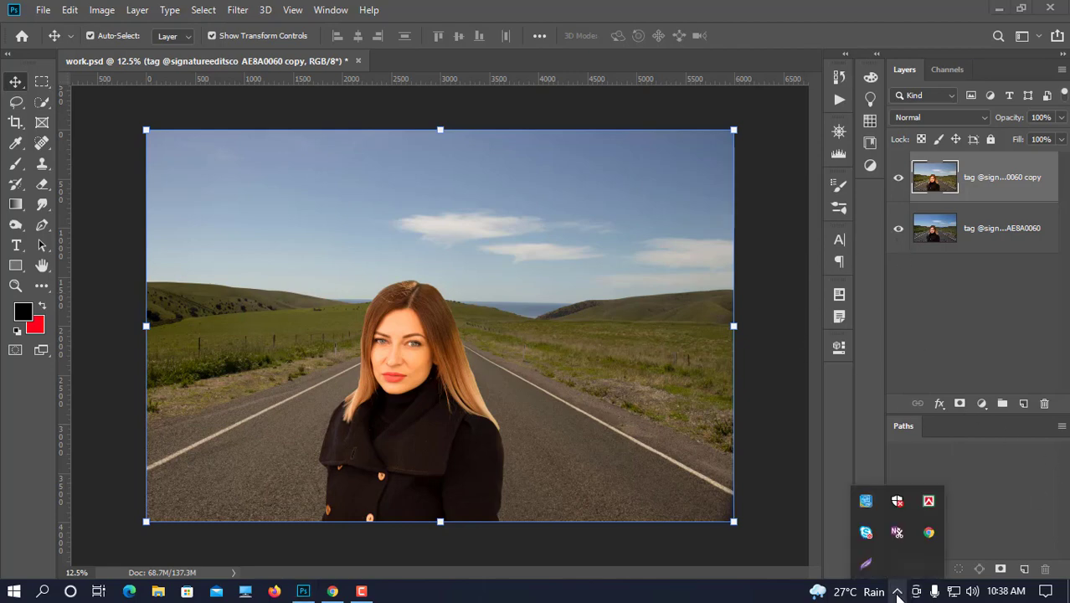